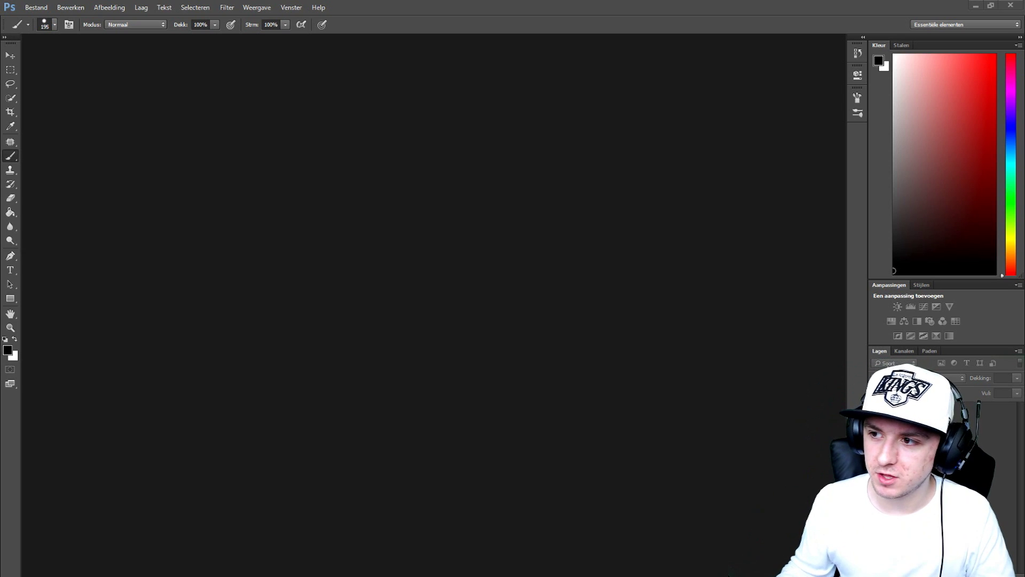
- Create a new document 1920 pixels wide and 1080 pixels high
{"action": "left_click", "coordinate": [46, 8]}
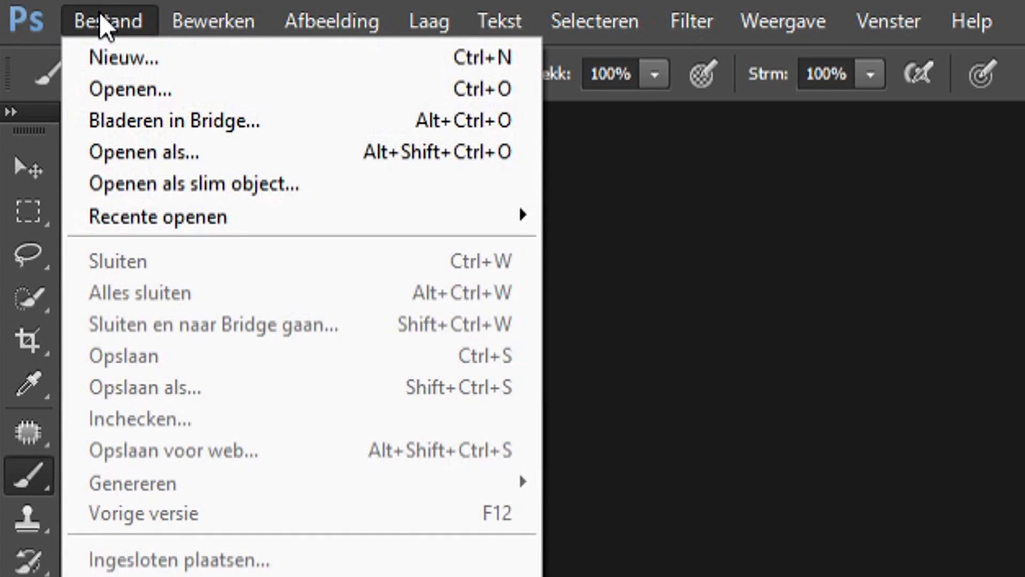
{"action": "left_click", "coordinate": [49, 16]}
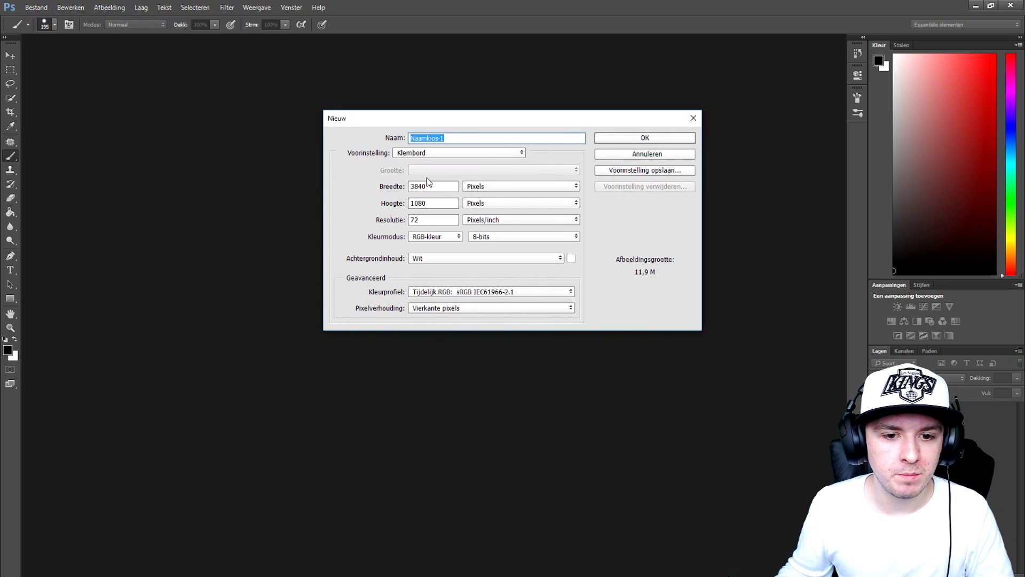
{"action": "double_click", "coordinate": [443, 186]}
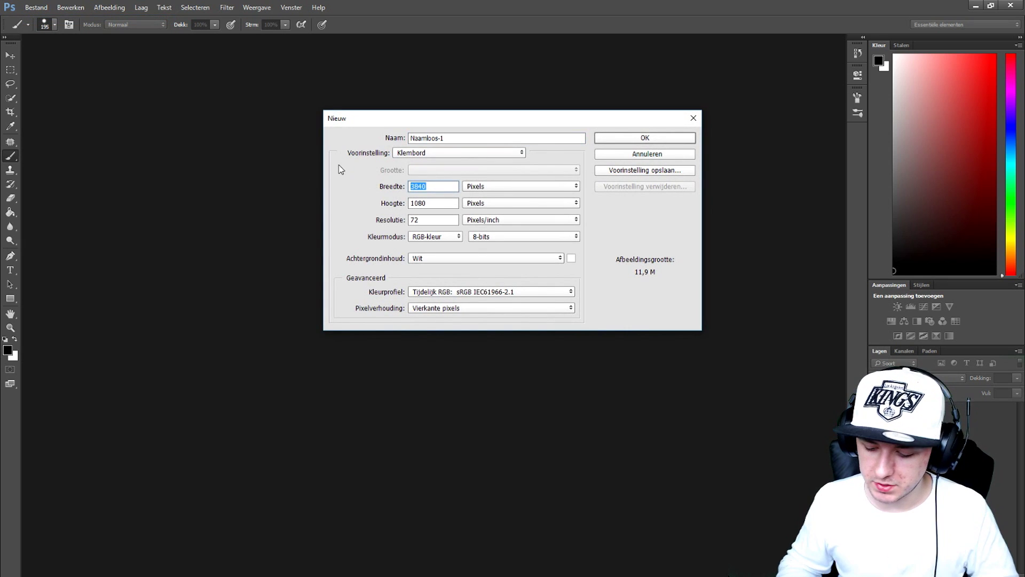
{"action": "type", "text": "1920"}
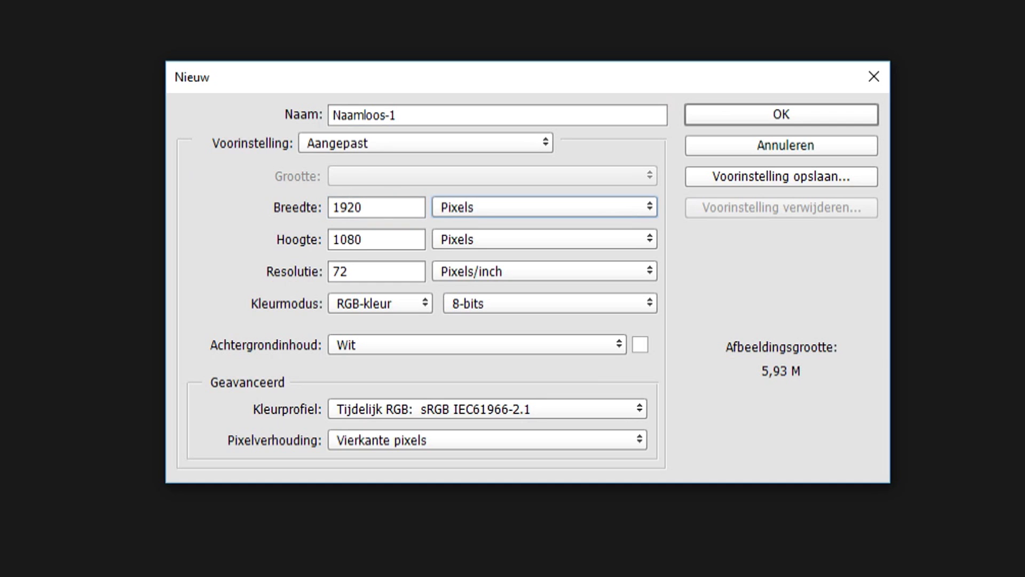
{"action": "key", "text": "Tab"}
{"action": "type", "text": "1080"}
{"action": "key", "text": "Return"}
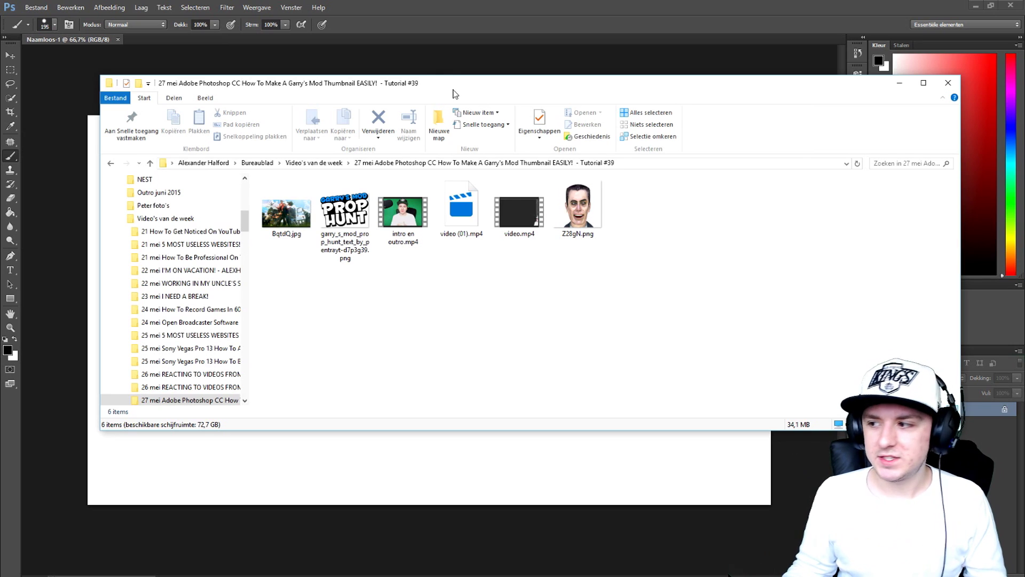
- Place the BqtdQ.jpg group image onto the canvas from the file browser and commit it
{"action": "left_click_drag", "start_coordinate": [453, 93], "coordinate": [464, 205]}
{"action": "left_click", "coordinate": [291, 337]}
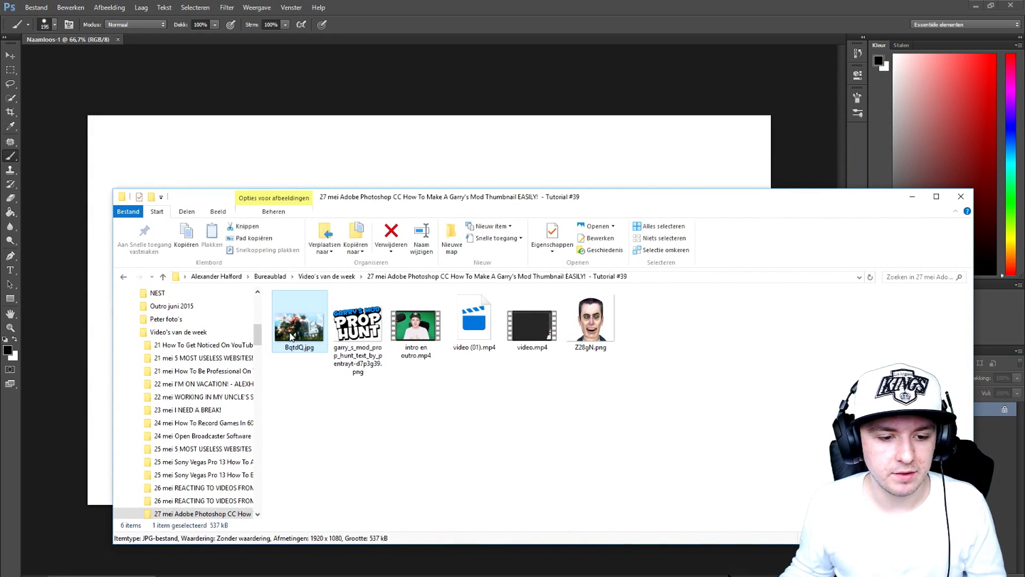
{"action": "left_click_drag", "start_coordinate": [291, 336], "coordinate": [336, 137]}
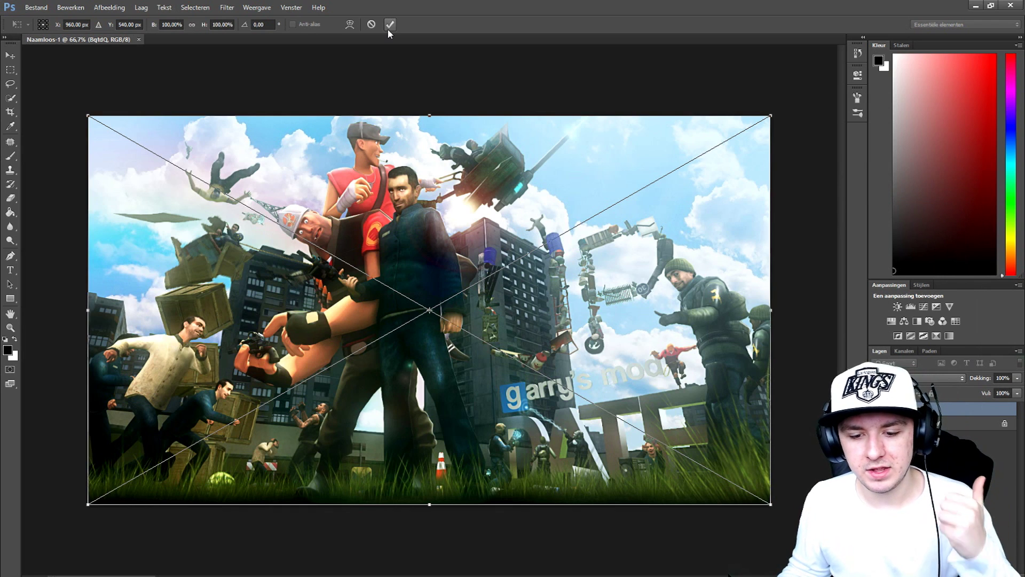
{"action": "left_click", "coordinate": [390, 25]}
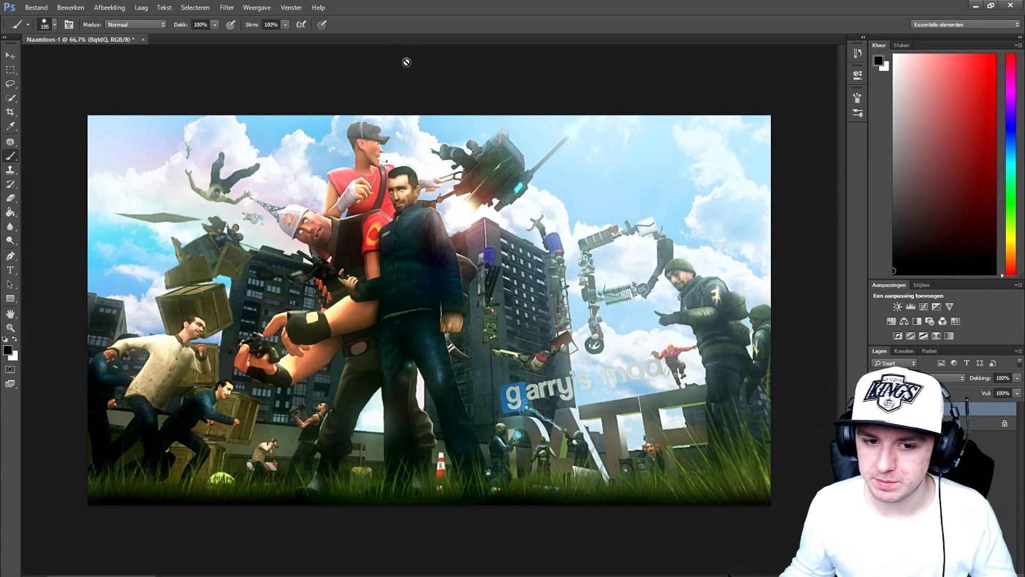
- Apply a Gaussian Blur with a 25-pixel radius to the background image
{"action": "left_click", "coordinate": [228, 11]}
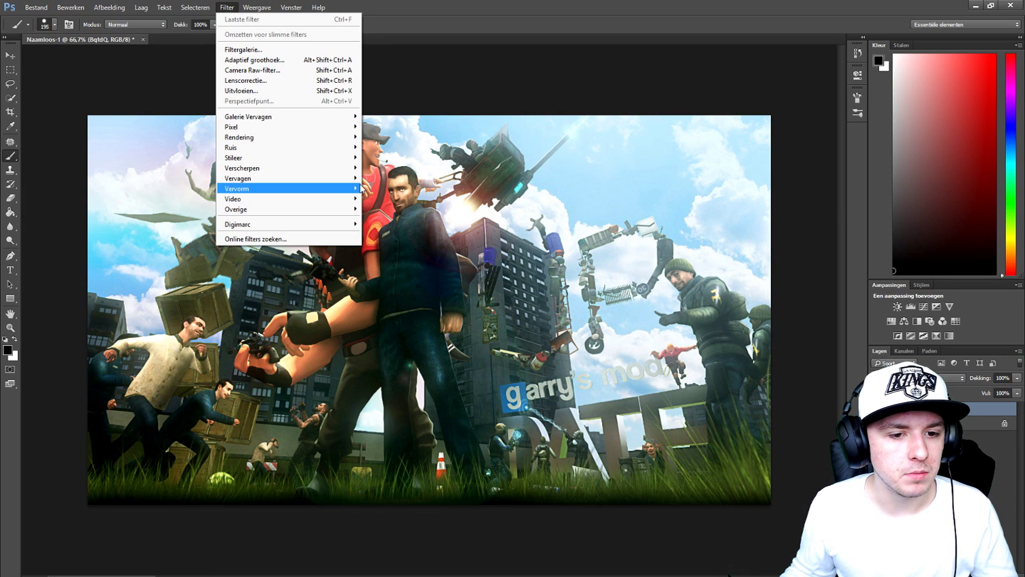
{"action": "mouse_move", "coordinate": [649, 400]}
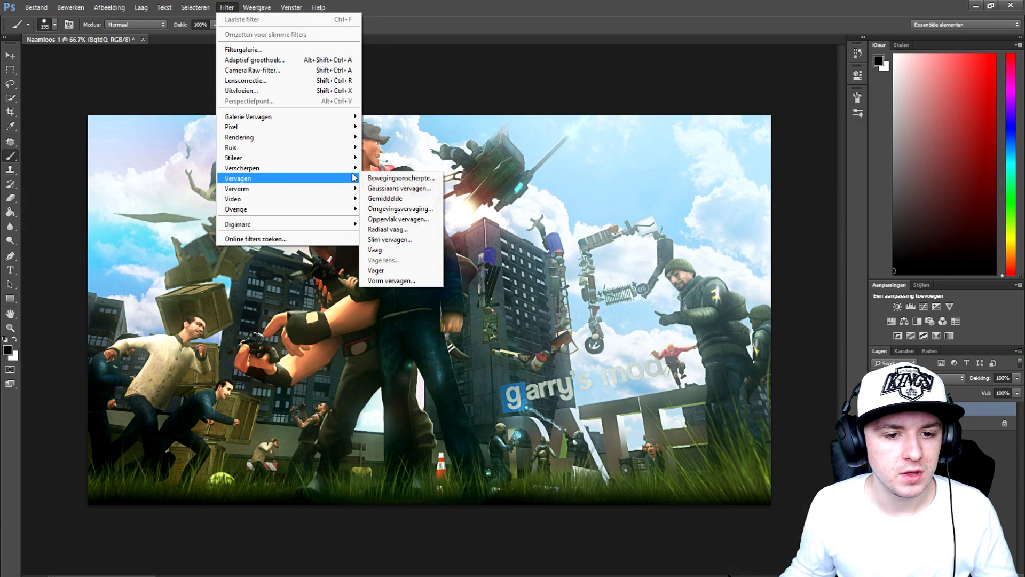
{"action": "left_click", "coordinate": [391, 191]}
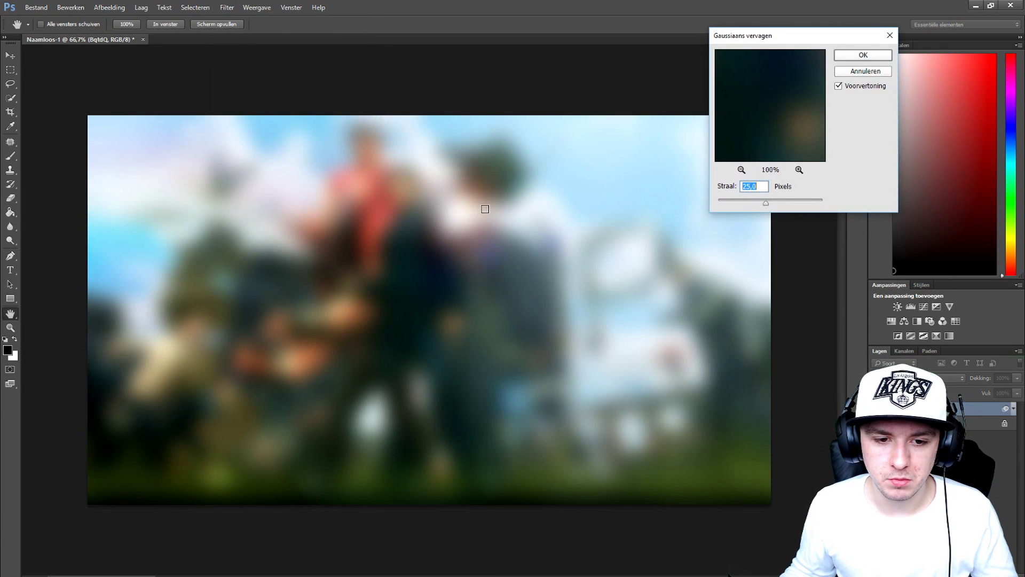
{"action": "left_click", "coordinate": [842, 56]}
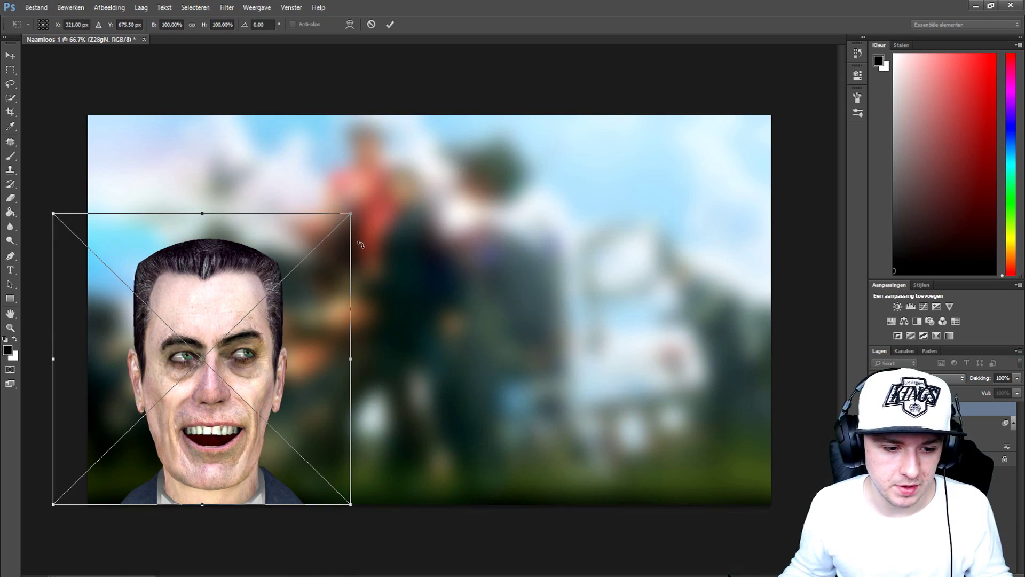
- Scale the face image up to about 144% and shift it to the left side
{"action": "left_click_drag", "start_coordinate": [348, 209], "coordinate": [504, 102]}
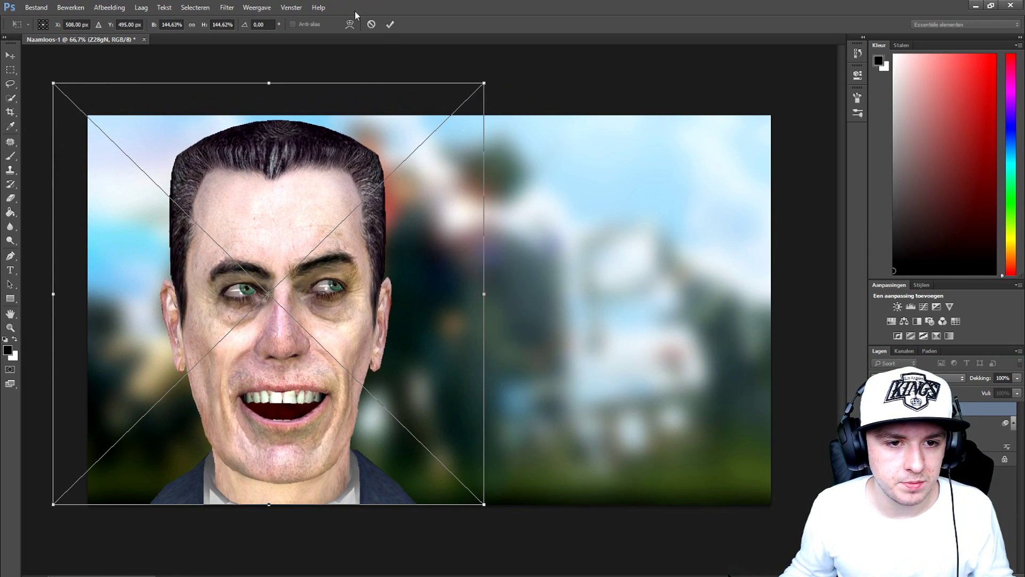
{"action": "left_click", "coordinate": [391, 24]}
{"action": "left_click_drag", "start_coordinate": [320, 318], "coordinate": [283, 318]}
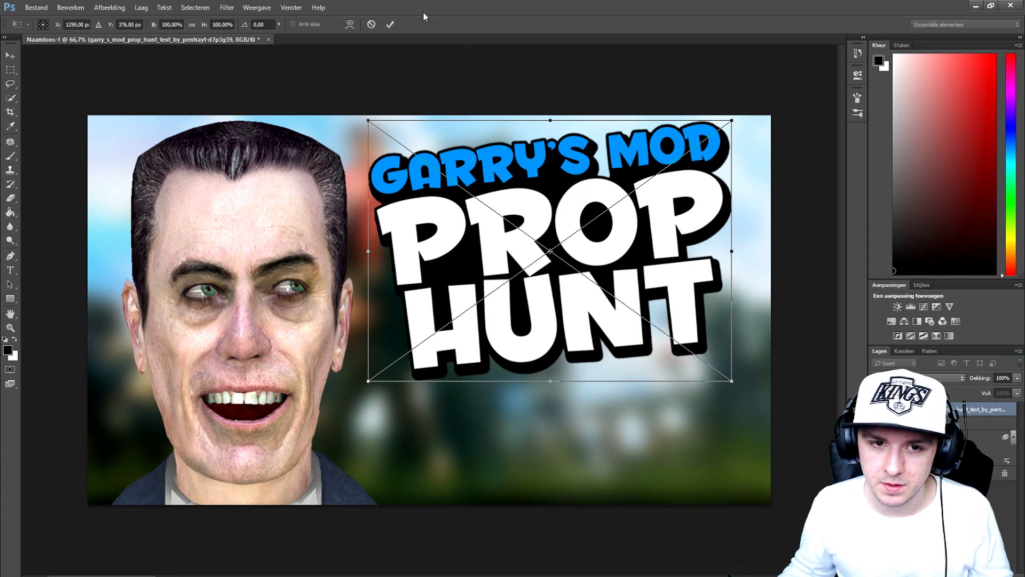
- Commit the Prop Hunt logo's placement at the top right of the canvas
{"action": "key", "text": "Return"}
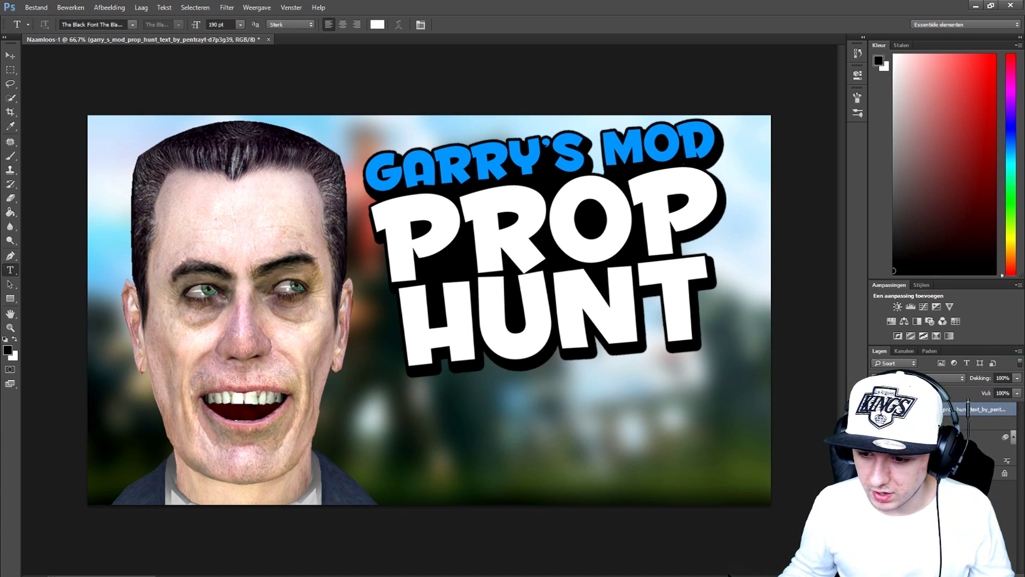
- Type 'DON'T GET ME', enlarge it to 230 pt, and position it beneath the logo
{"action": "left_click", "coordinate": [427, 459]}
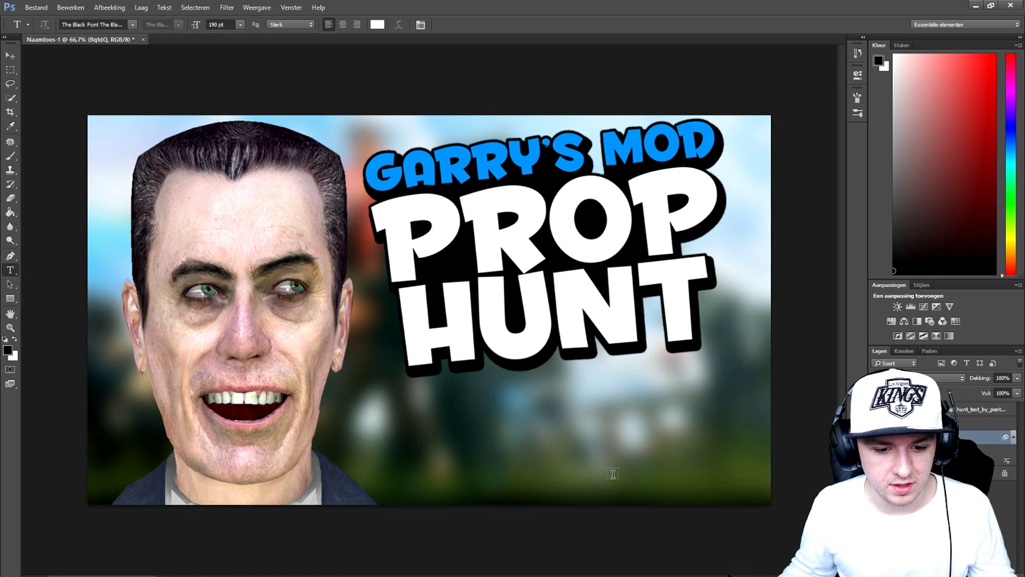
{"action": "type", "text": "DON'T GET ME"}
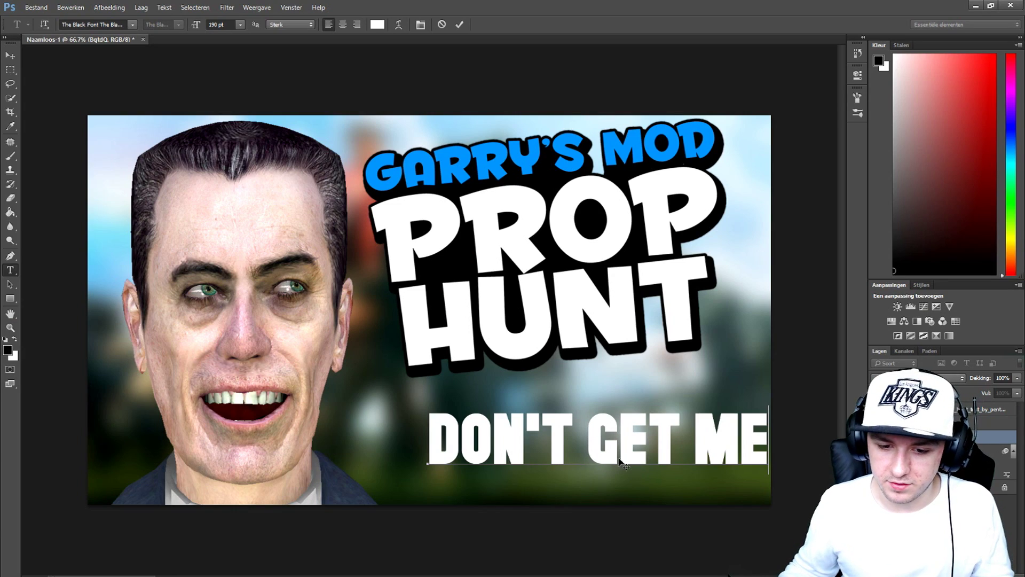
{"action": "left_click_drag", "start_coordinate": [628, 469], "coordinate": [585, 468]}
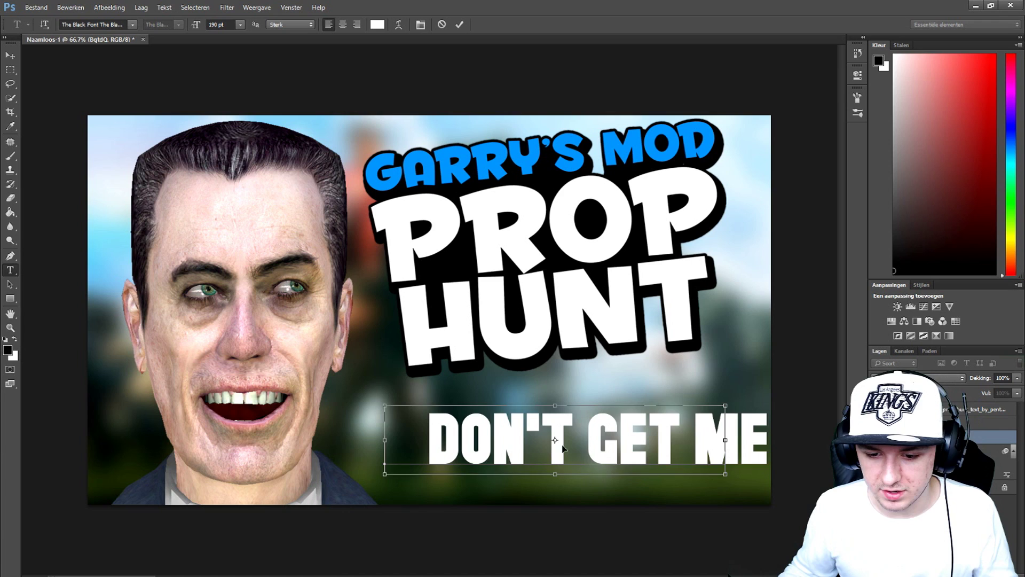
{"action": "key", "text": "ctrl+a"}
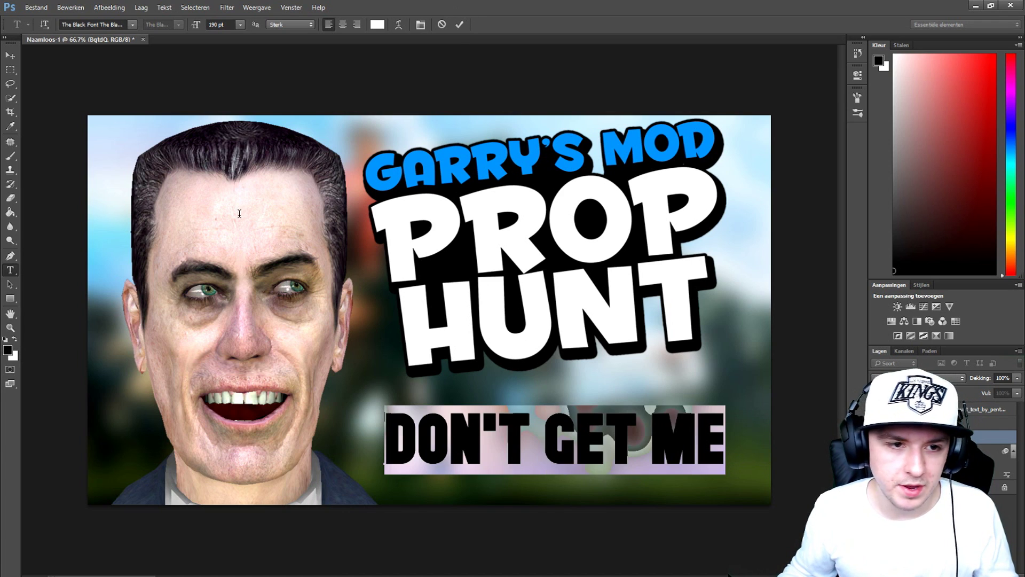
{"action": "key", "text": "ctrl+alt+shift+period"}
{"action": "key", "text": "ctrl+alt+shift+period"}
{"action": "key", "text": "ctrl+alt+shift+period"}
{"action": "key", "text": "ctrl+alt+shift+period"}
{"action": "key", "text": "ctrl+Return"}
{"action": "left_click_drag", "start_coordinate": [545, 440], "coordinate": [507, 436]}
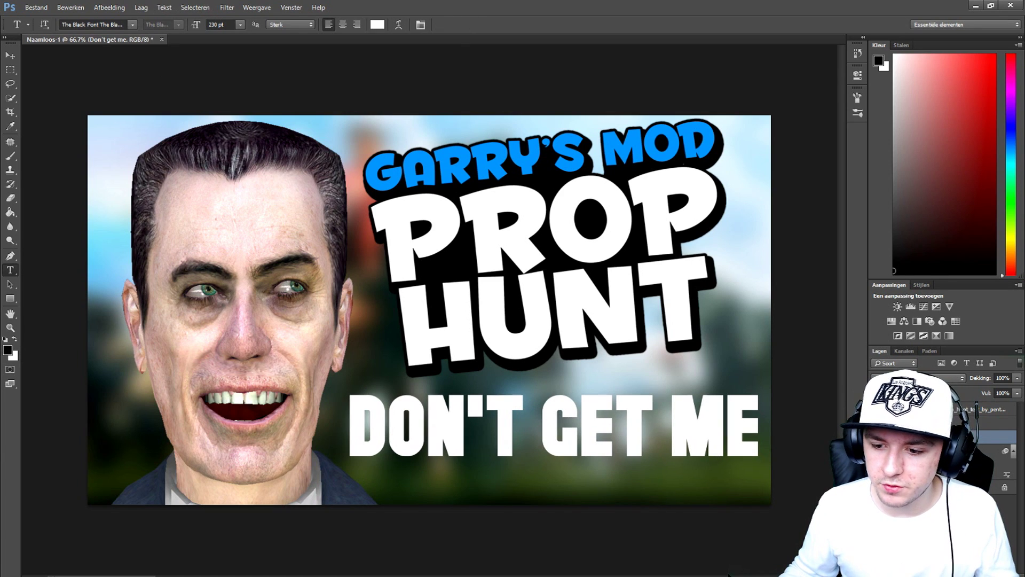
- Give the title layer a black stroke, outer glow, gradient overlay and drop shadow via Blending Options
{"action": "right_click", "coordinate": [924, 437]}
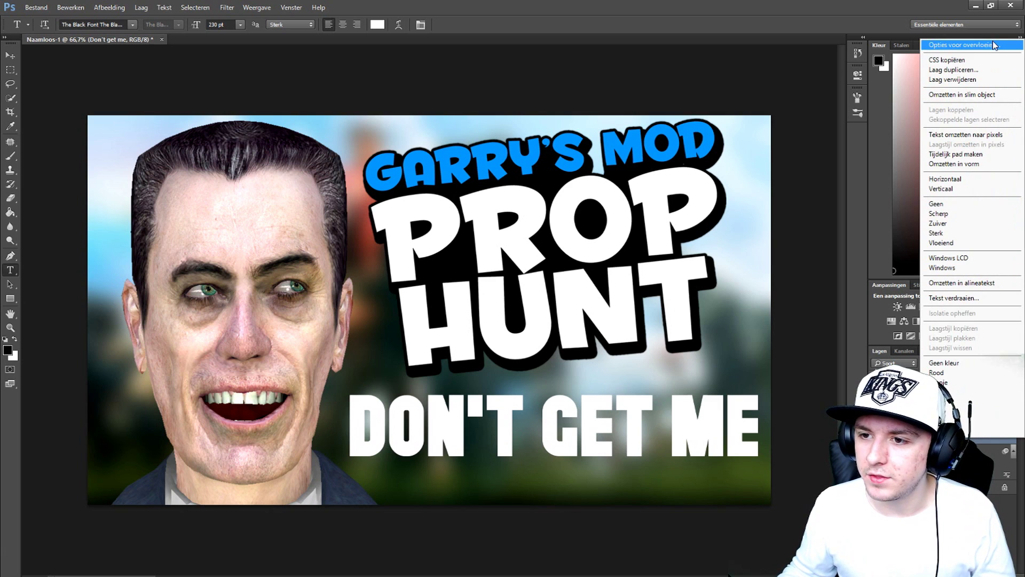
{"action": "left_click", "coordinate": [964, 45]}
{"action": "left_click_drag", "start_coordinate": [649, 189], "coordinate": [831, 75]}
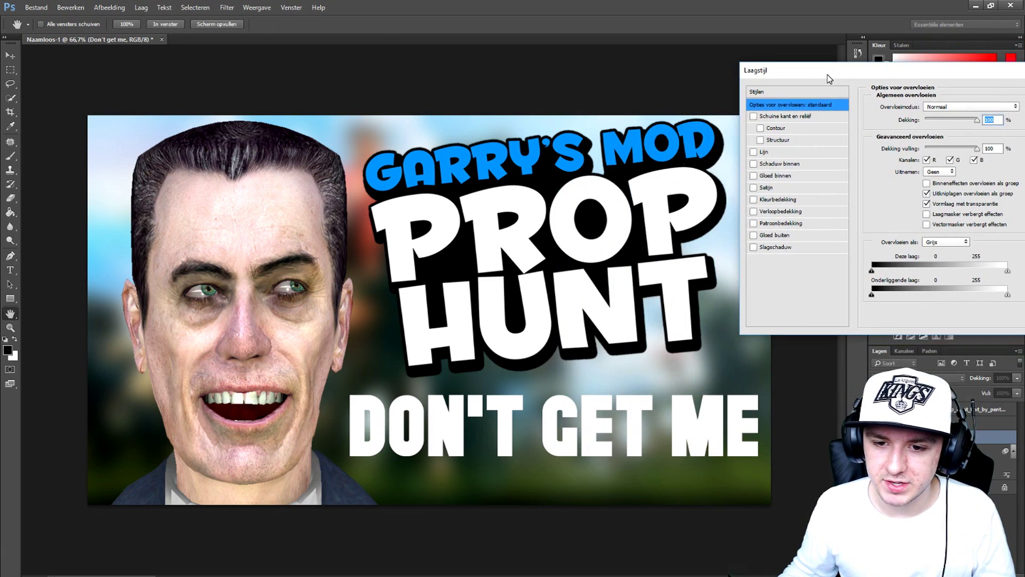
{"action": "left_click", "coordinate": [772, 155]}
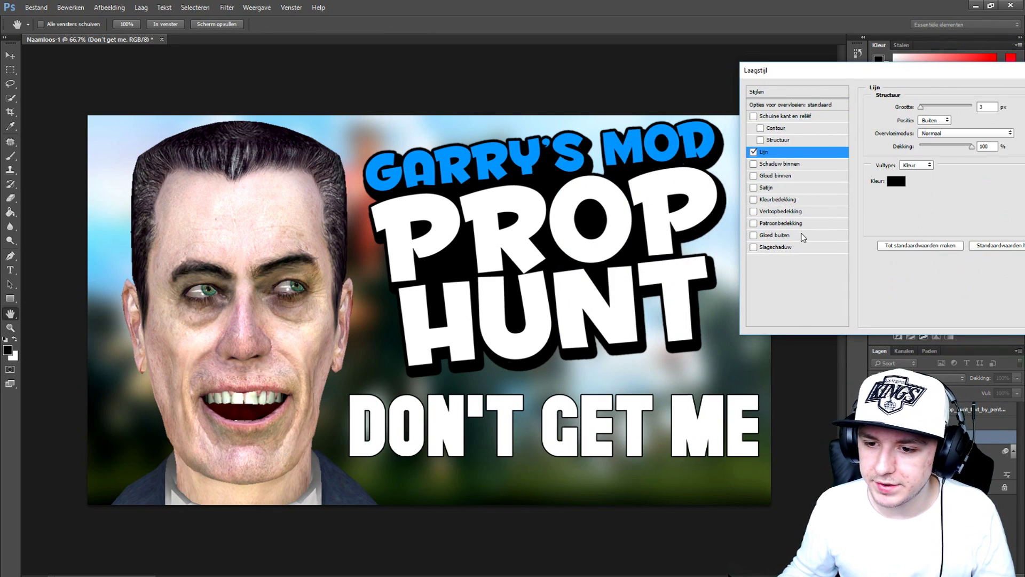
{"action": "left_click", "coordinate": [774, 235]}
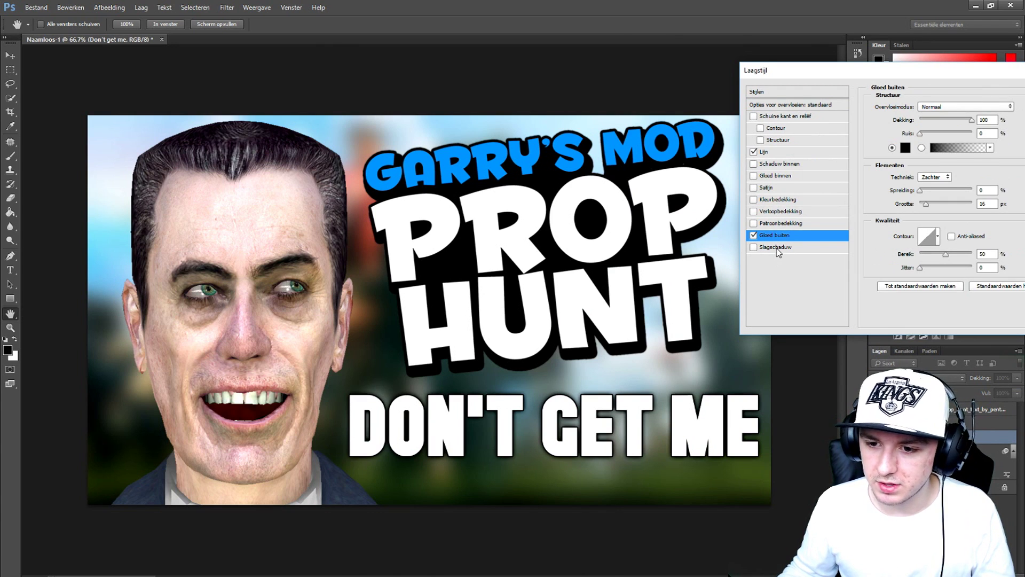
{"action": "left_click", "coordinate": [775, 247]}
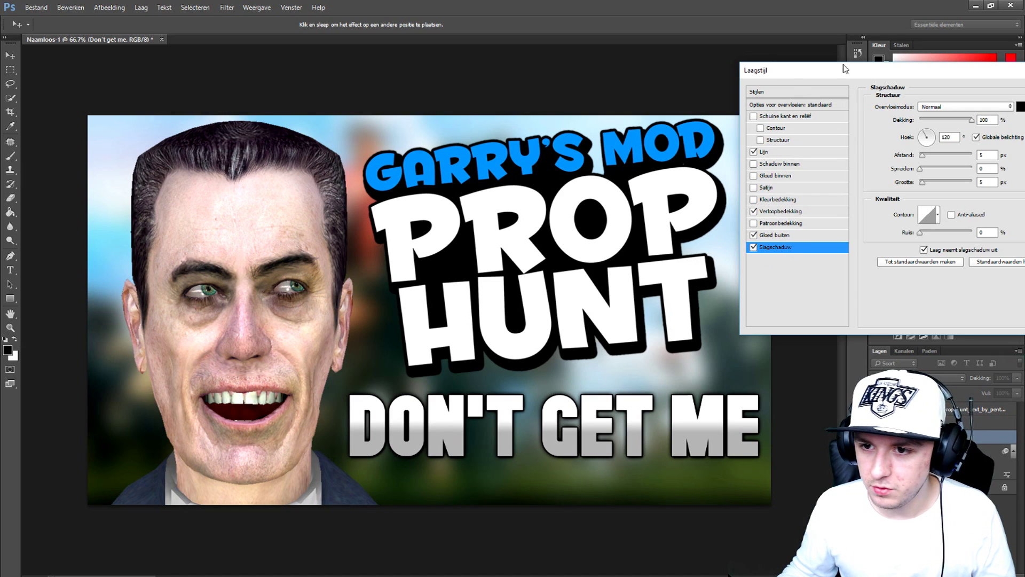
{"action": "left_click_drag", "start_coordinate": [845, 68], "coordinate": [368, 97]}
{"action": "left_click", "coordinate": [645, 121]}
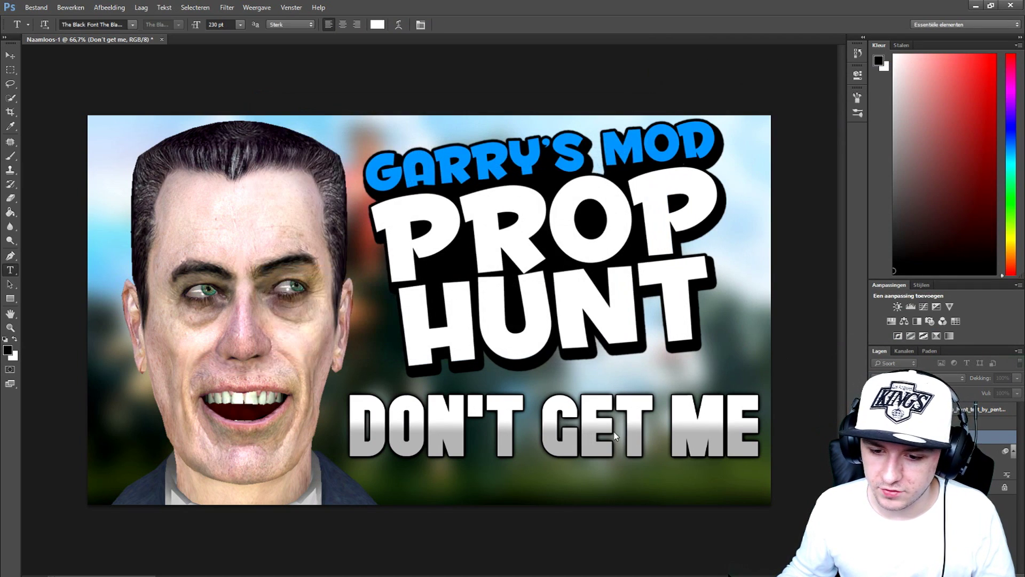